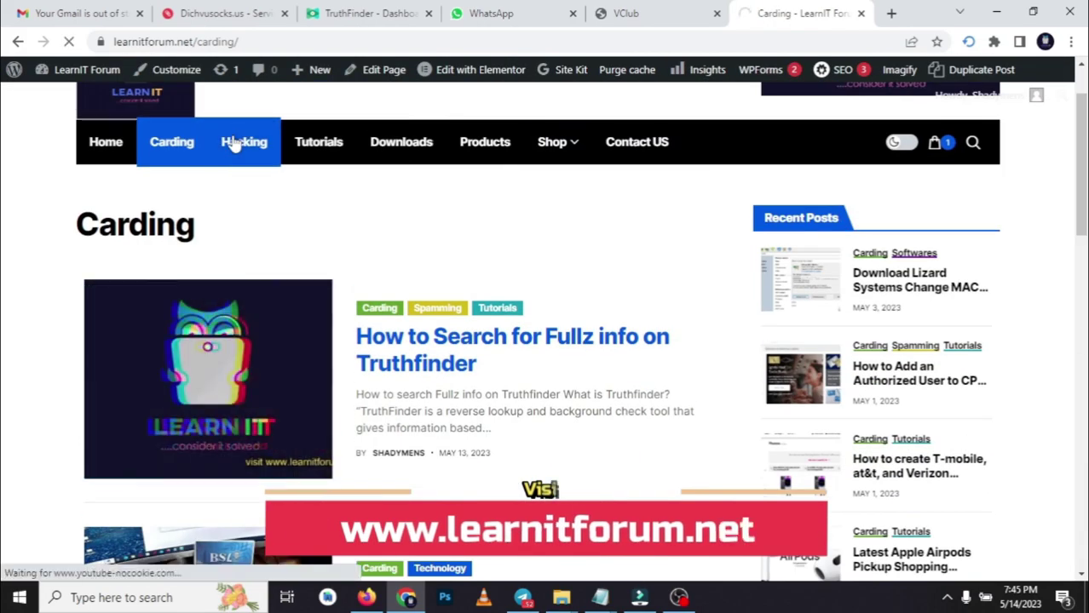
Step: Visit the forum's Hacking, Tutorials and Downloads sections from the top navigation bar
left_click(244, 138)
left_click(318, 138)
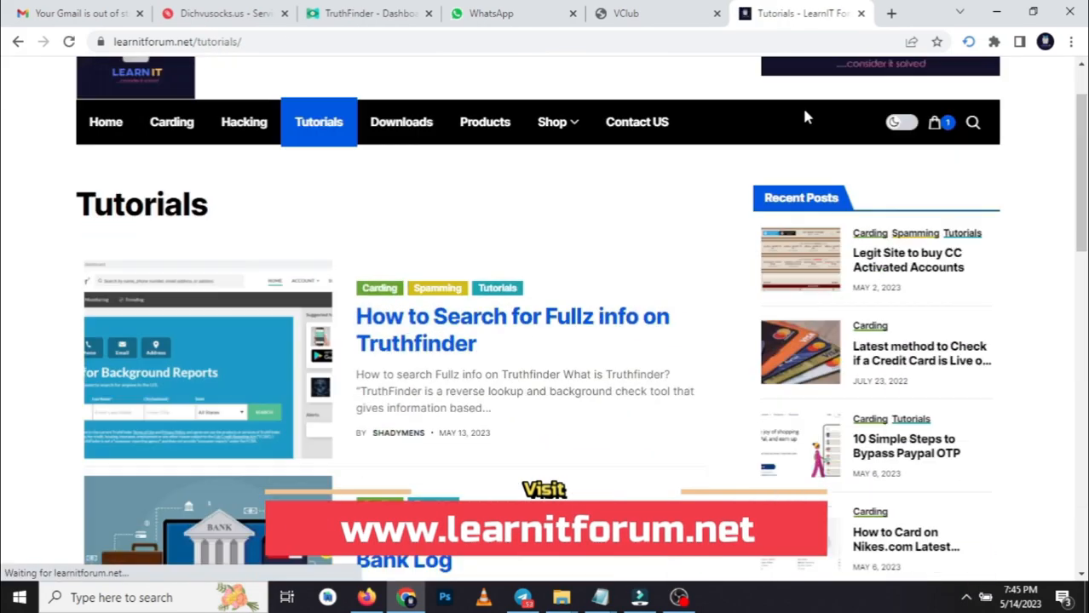
left_click(402, 128)
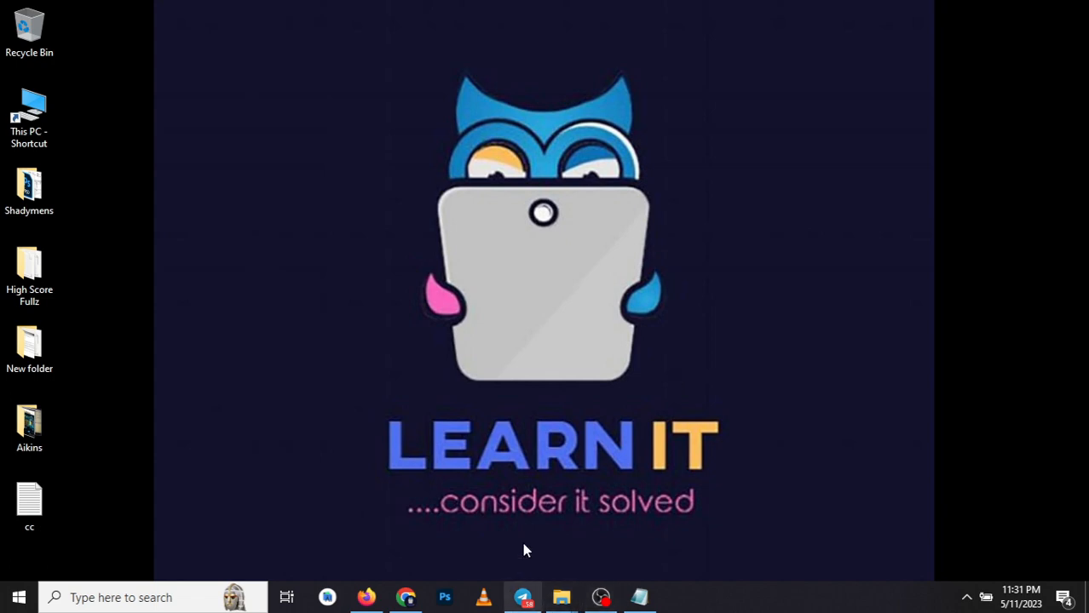
Step: Review the person's notes file, then bring the browser's report search page forward
left_click(639, 597)
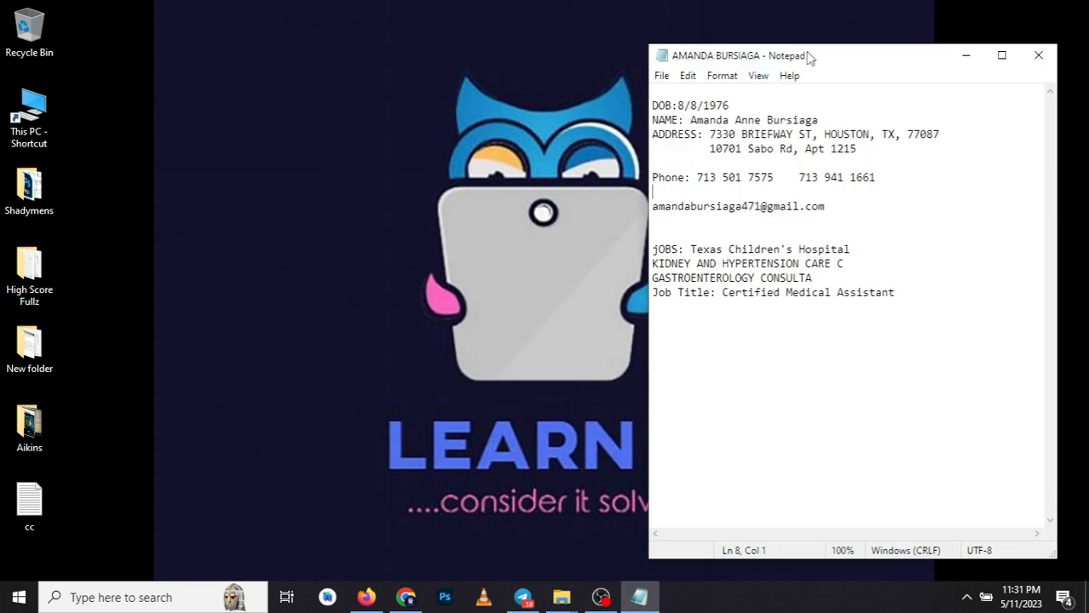
left_click_drag(812, 57, 842, 57)
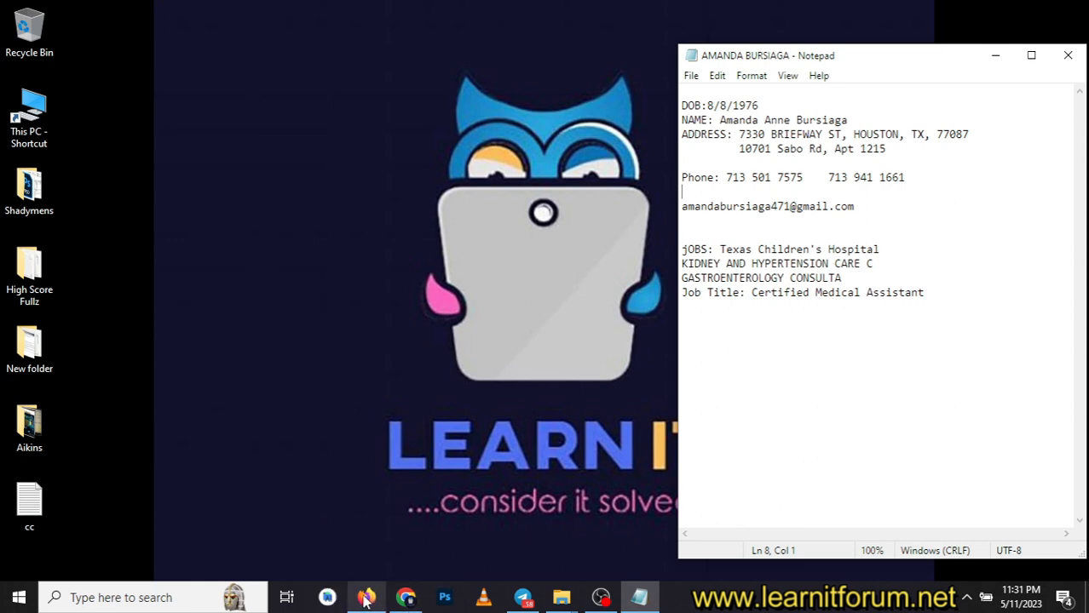
left_click(405, 597)
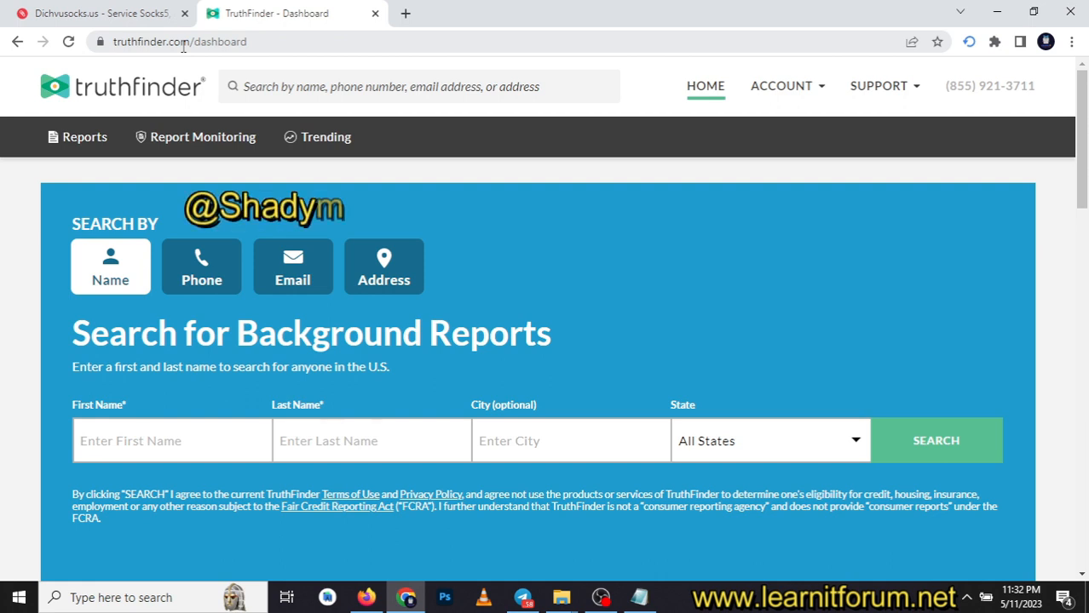
Step: Run the TruthFinder name search for the person in Houston, Texas, checking the notes
left_click(639, 597)
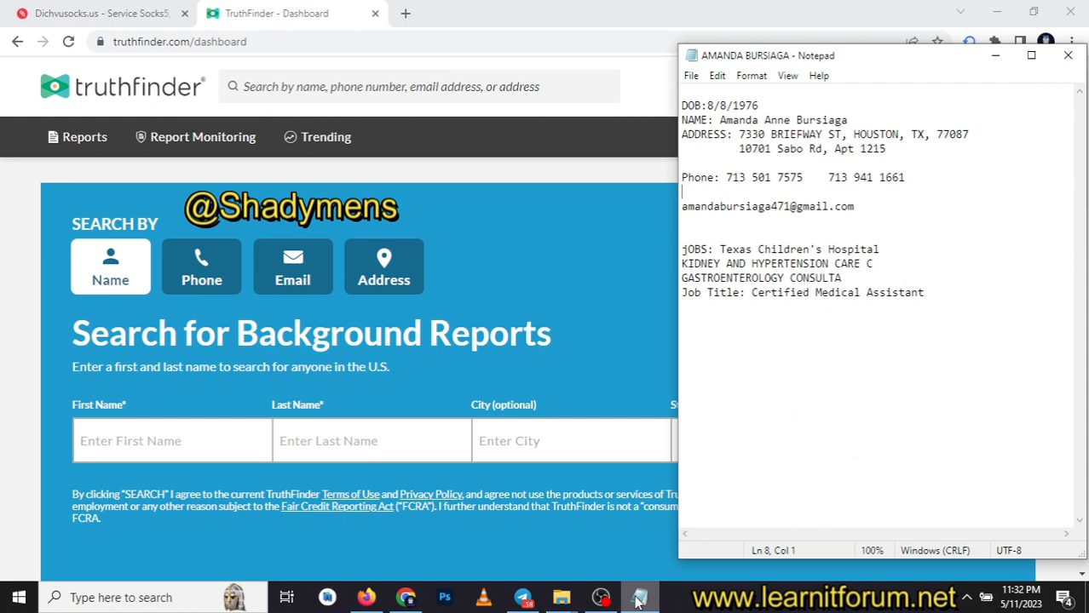
left_click(639, 597)
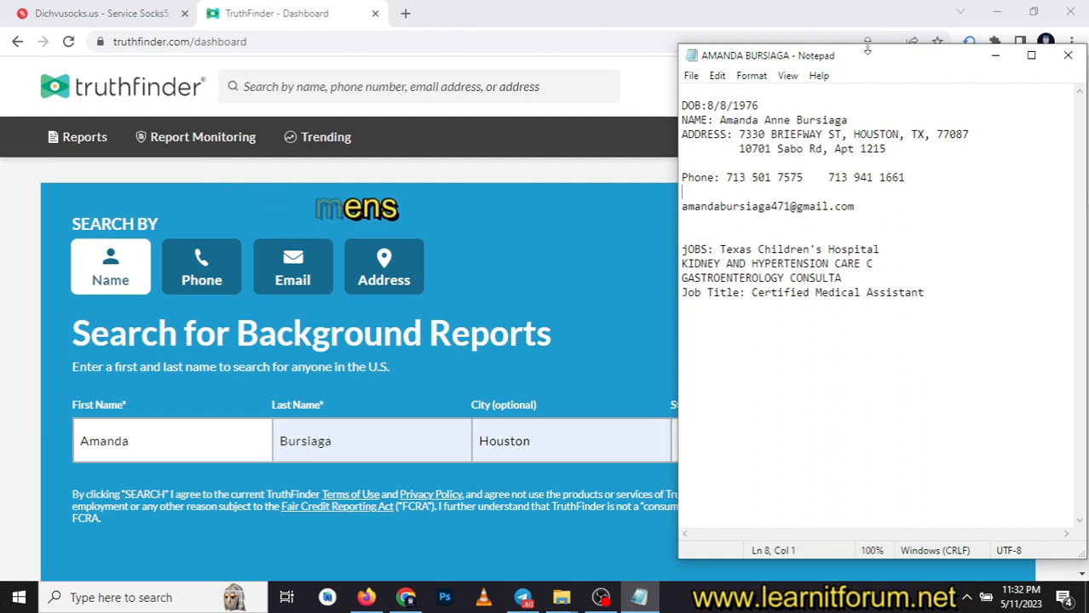
left_click(475, 433)
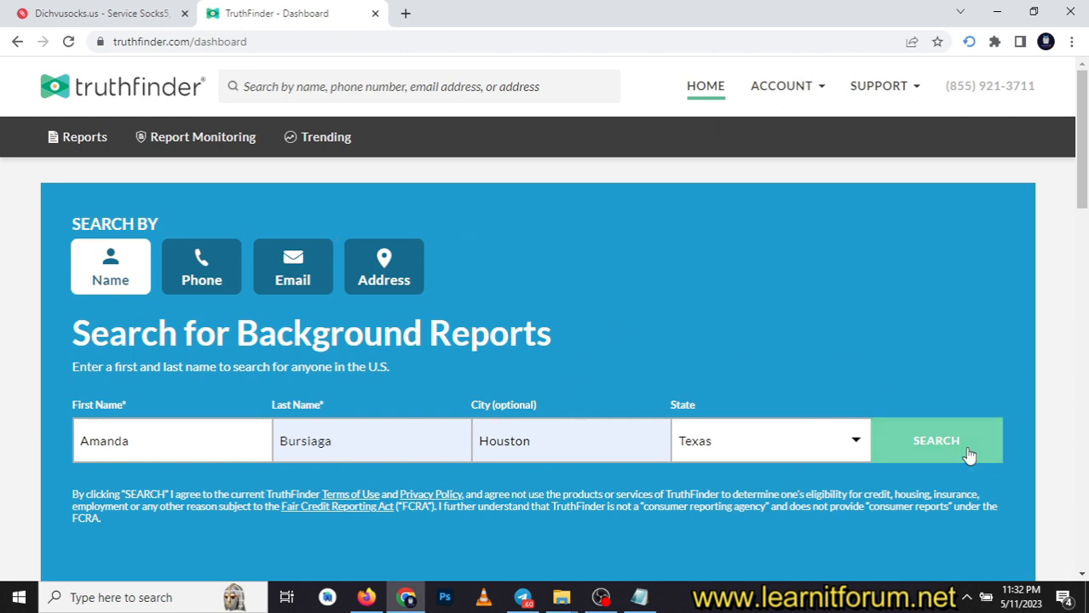
left_click(938, 441)
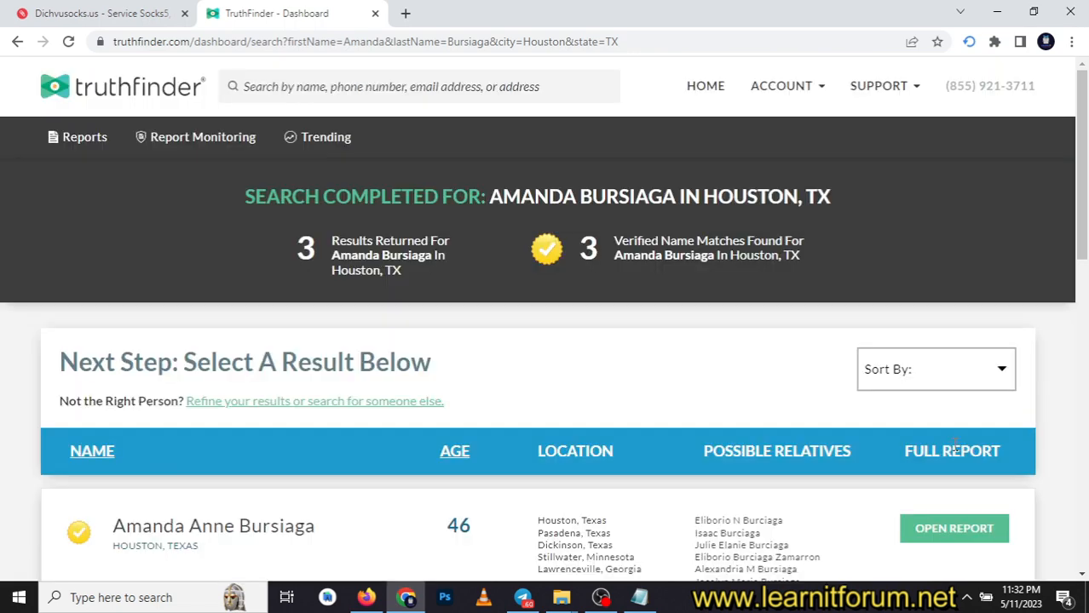
left_click_drag(1080, 170, 1081, 375)
Step: Open the full report for the first Houston match and show the notes beside it
left_click_drag(1081, 424, 1081, 170)
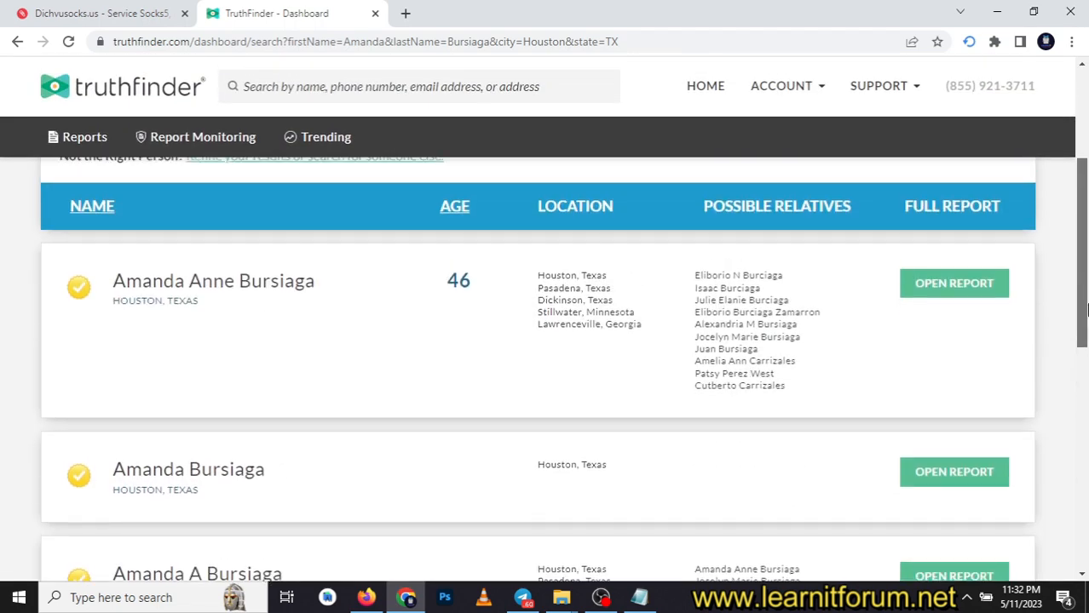
left_click(929, 353)
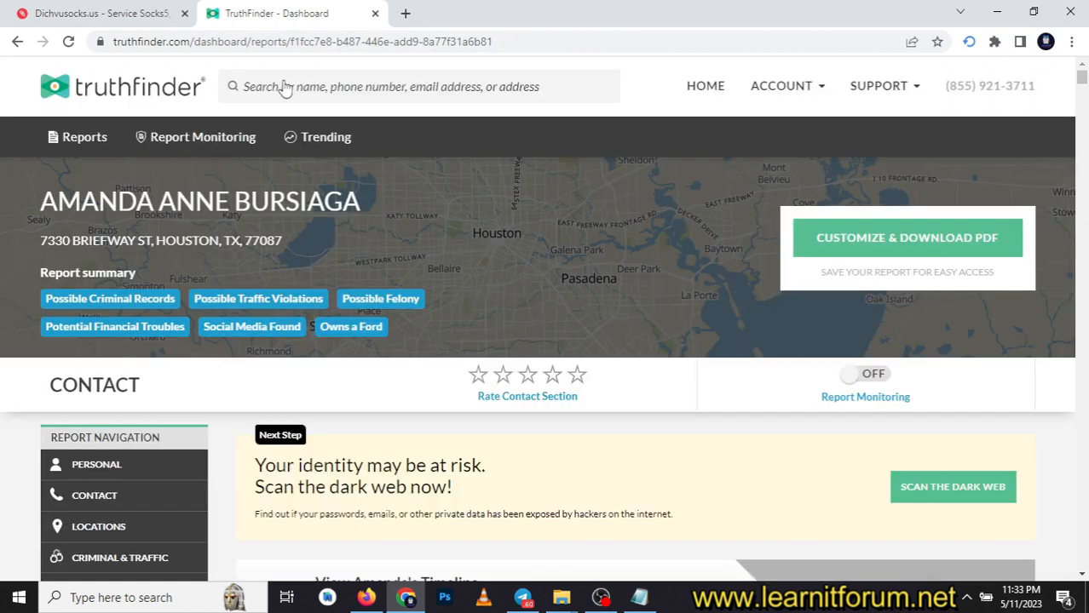
left_click(641, 597)
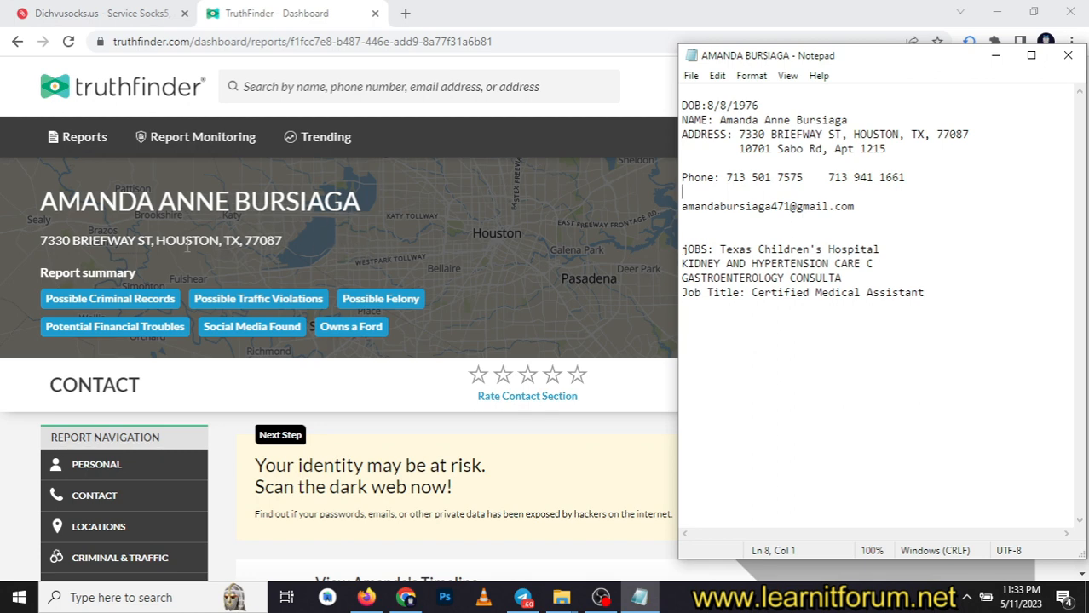
Step: Compare the report's Personal Information section against the notes
left_click(5, 356)
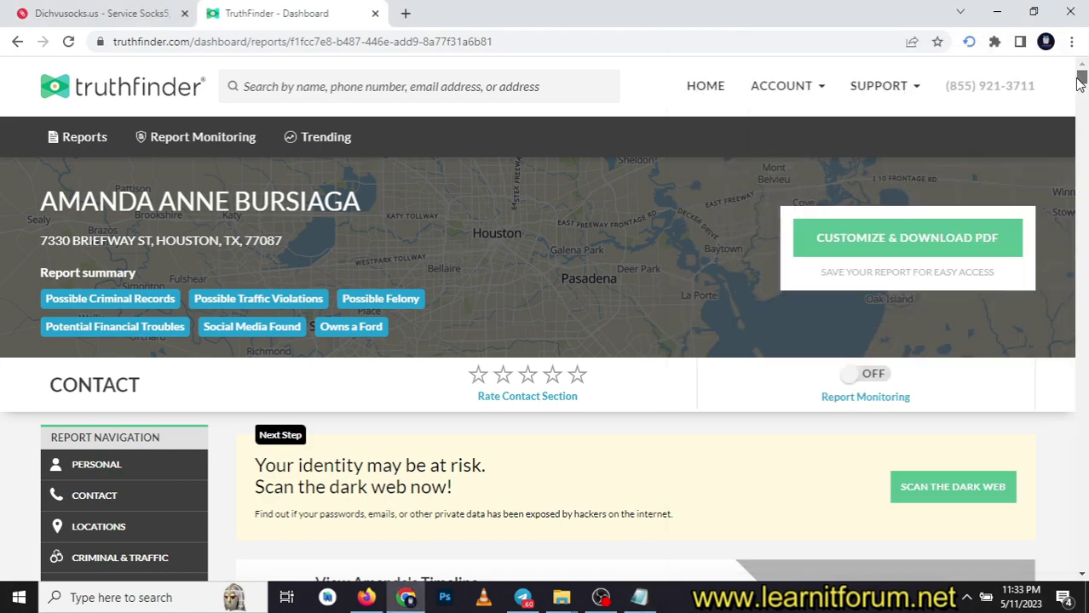
left_click_drag(1081, 79, 1080, 89)
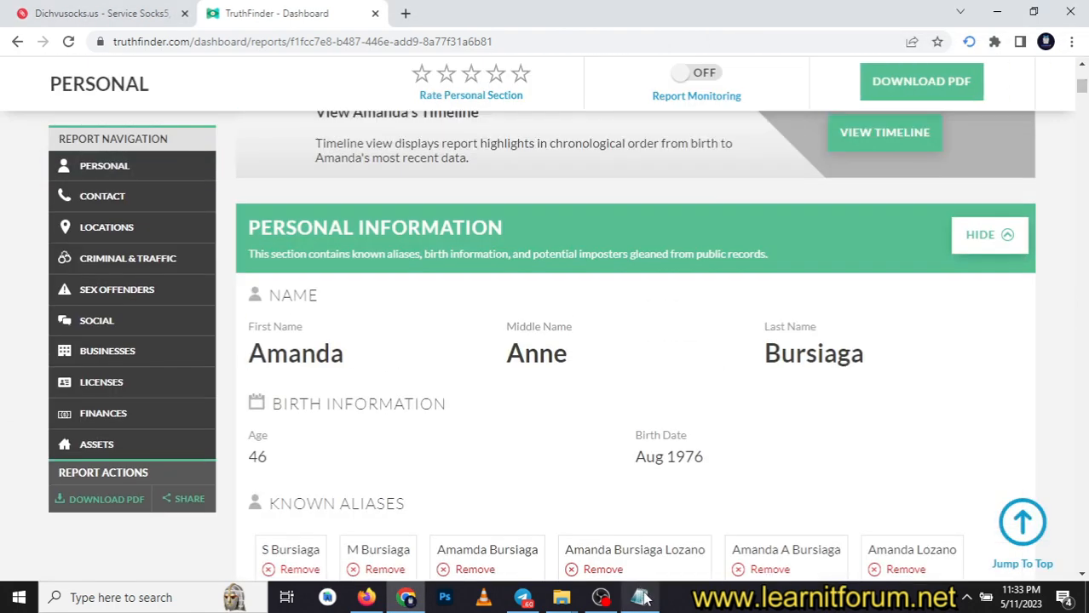
left_click(639, 597)
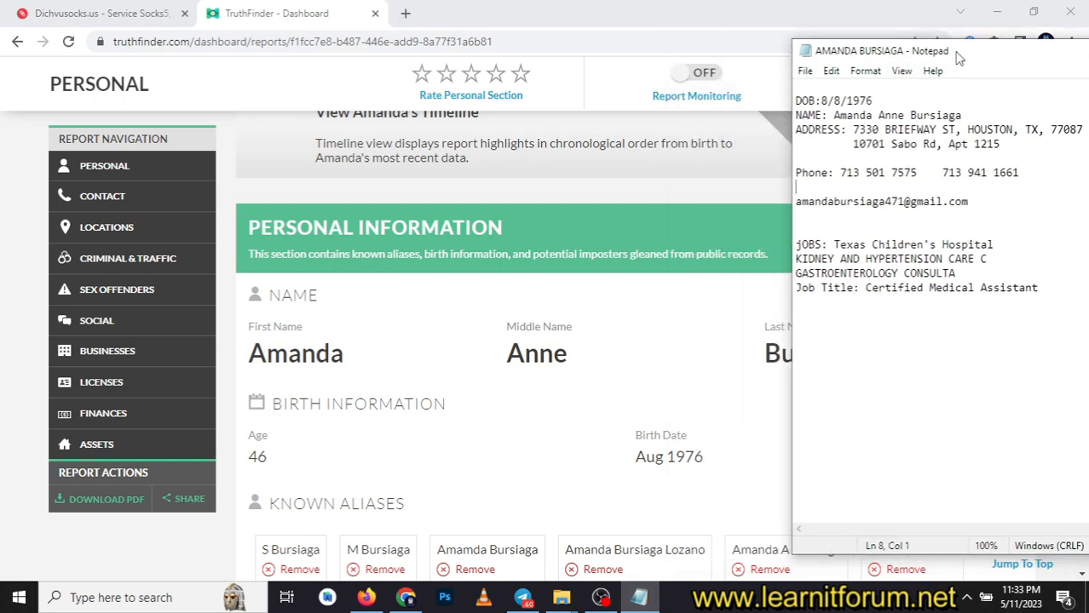
mouse_move(843, 60)
left_mouse_down()
mouse_move(973, 61)
mouse_move(794, 36)
left_mouse_up()
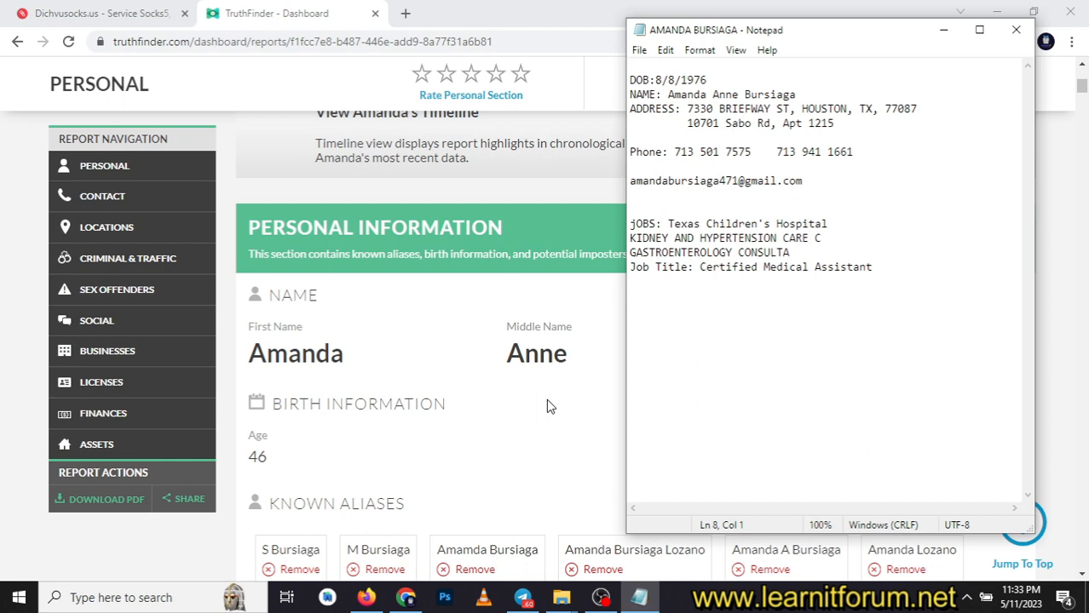
left_click(547, 399)
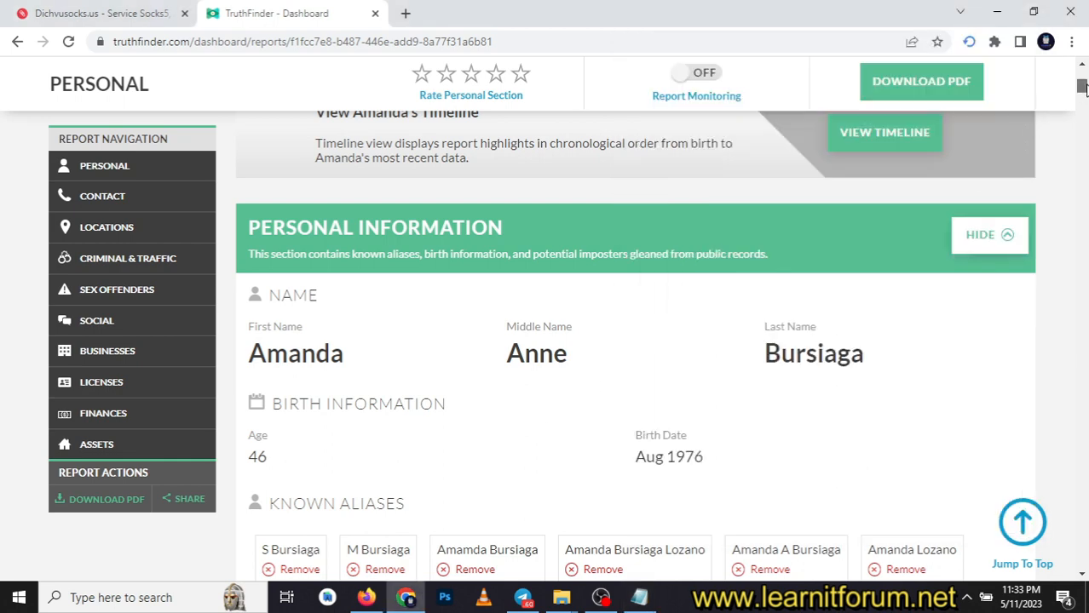
left_click_drag(1080, 96, 1083, 101)
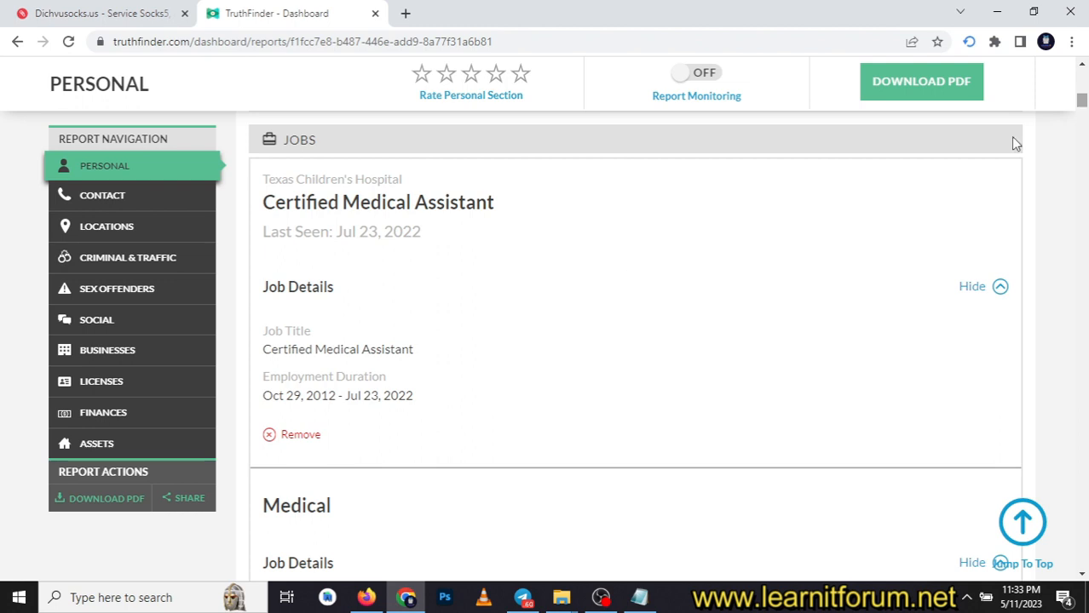
Step: Compare the report's Jobs section against the notes and continue to the social links
left_click(639, 598)
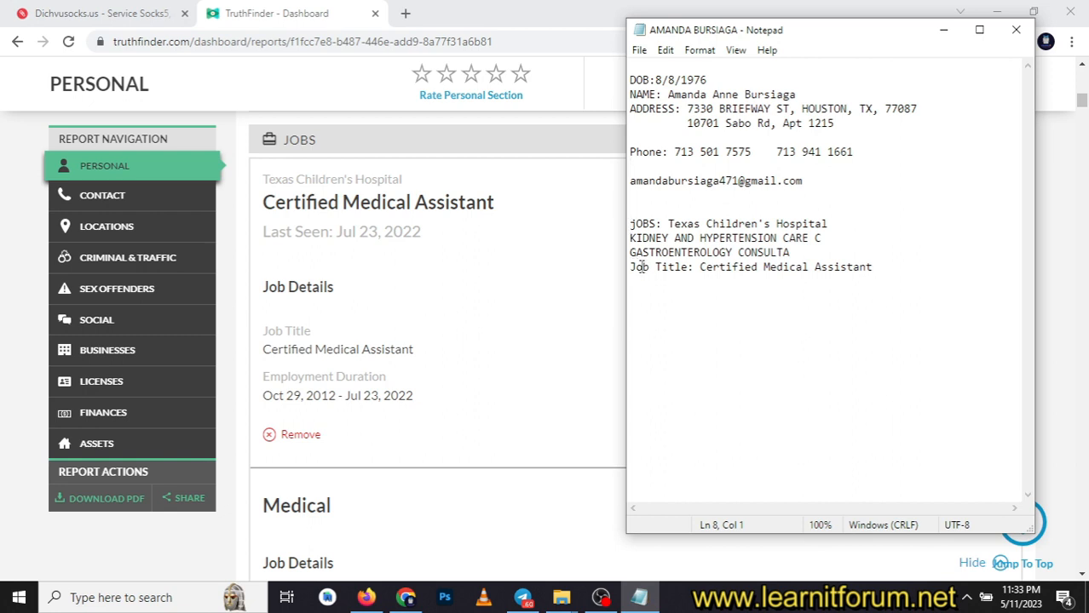
left_click(381, 250)
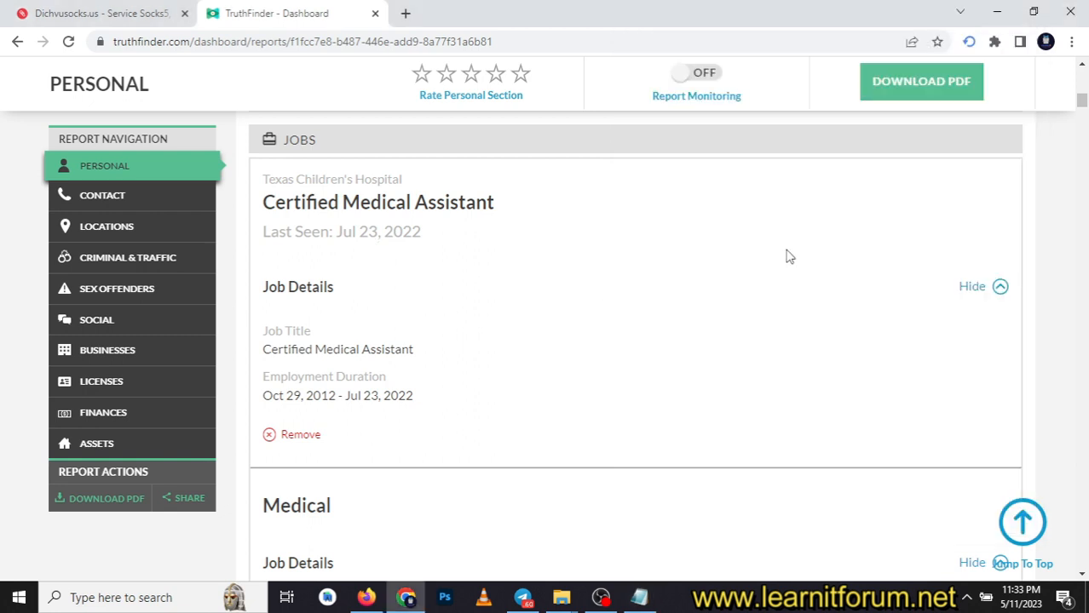
left_click_drag(1080, 100, 1084, 113)
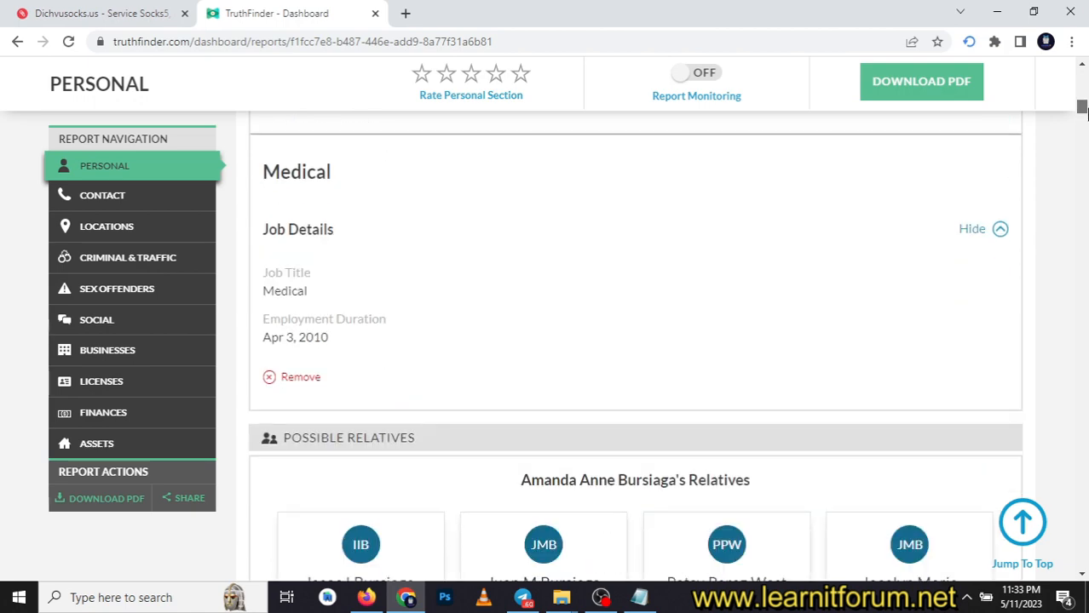
left_click_drag(1084, 113, 1082, 157)
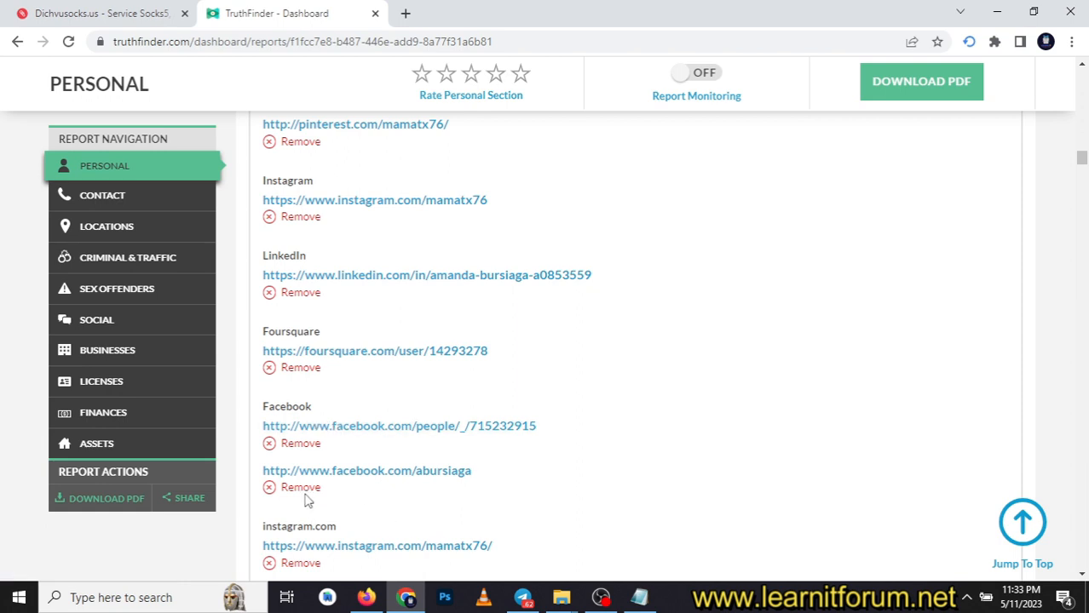
Step: View the person's LinkedIn profile in a new tab, then return to the report
right_click(362, 276)
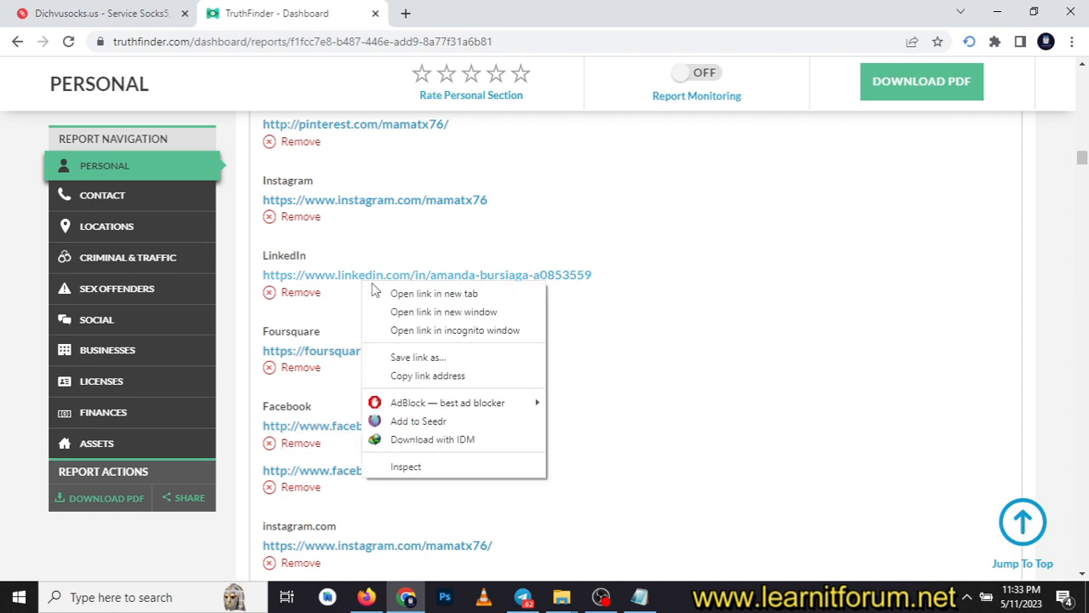
left_click(379, 293)
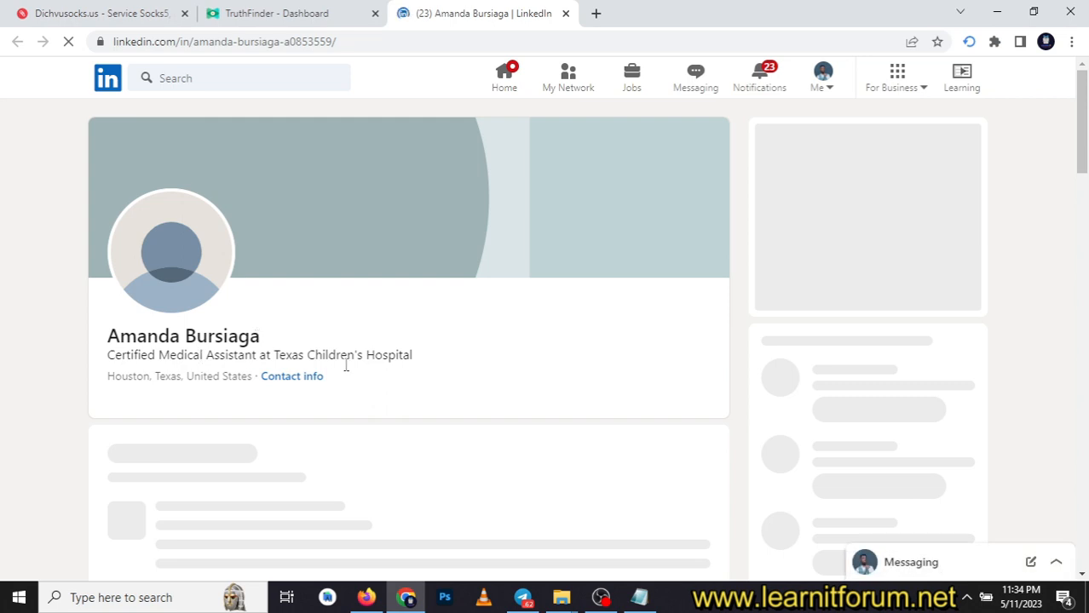
left_click(326, 7)
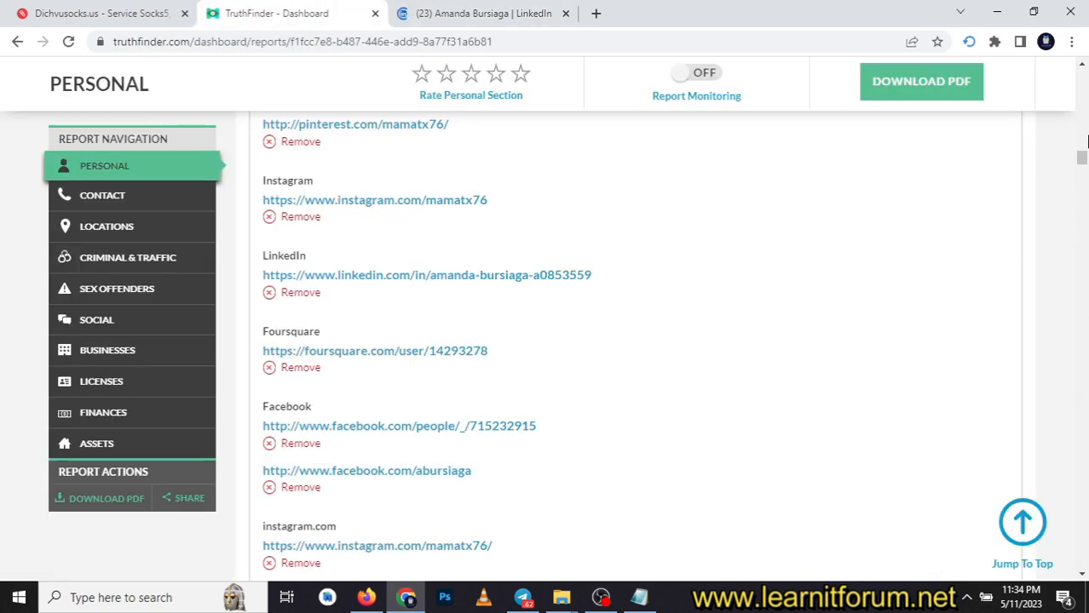
left_click_drag(1083, 158, 1082, 165)
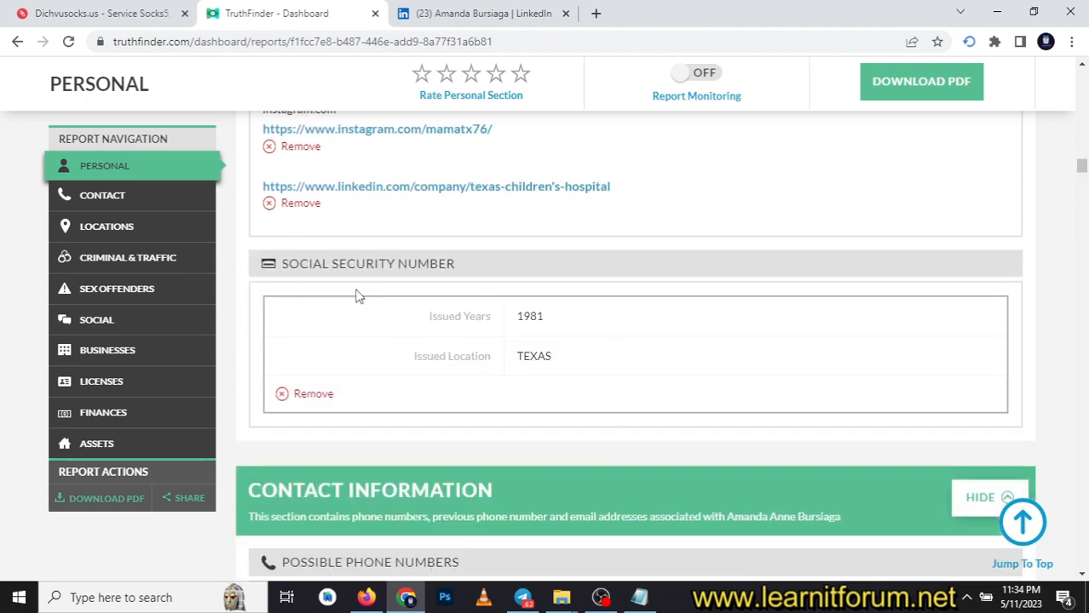
Step: Highlight the Social Security Number heading and compare the contact phones with the notes
left_click_drag(465, 264, 282, 266)
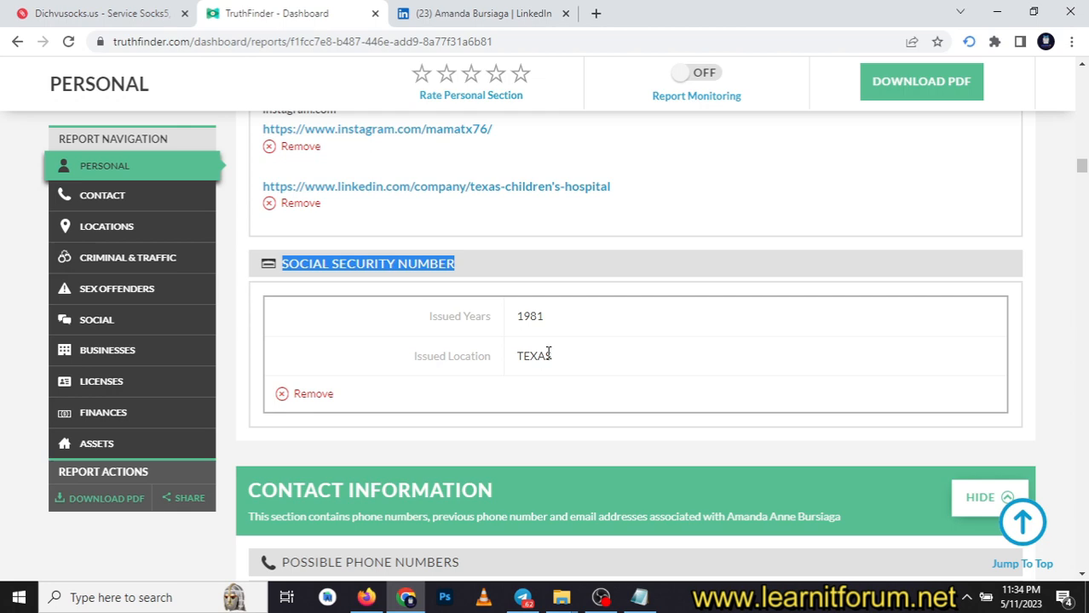
left_click_drag(553, 356, 507, 357)
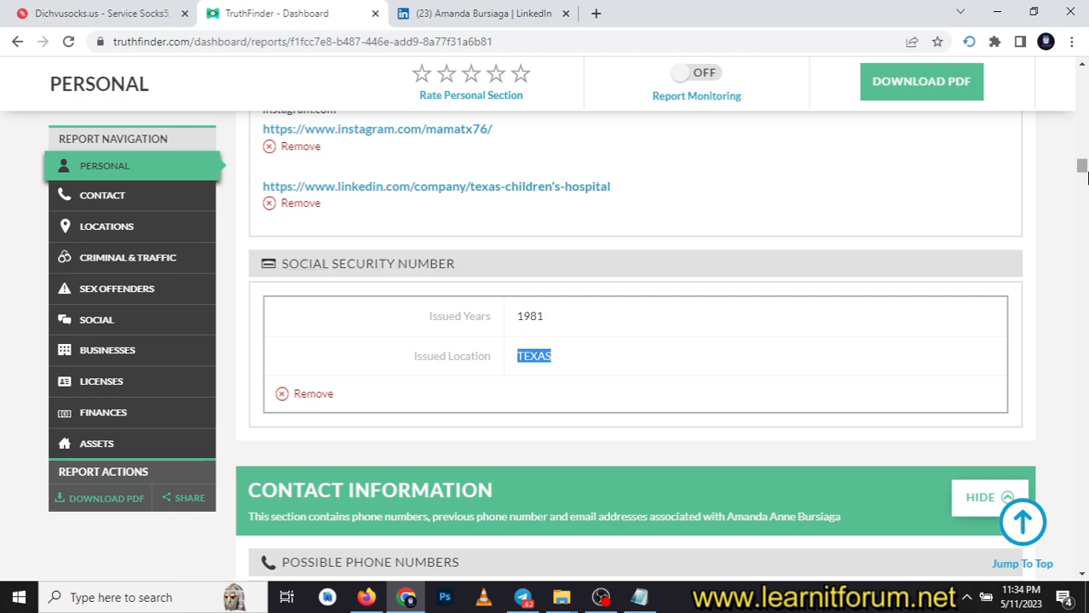
left_click_drag(1082, 166, 1082, 170)
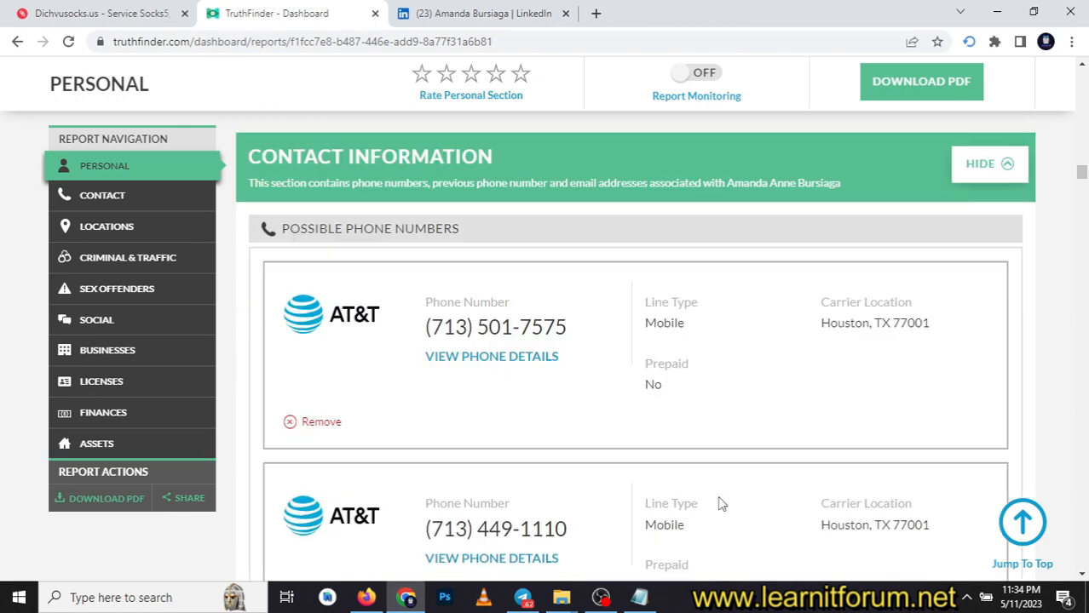
left_click(639, 597)
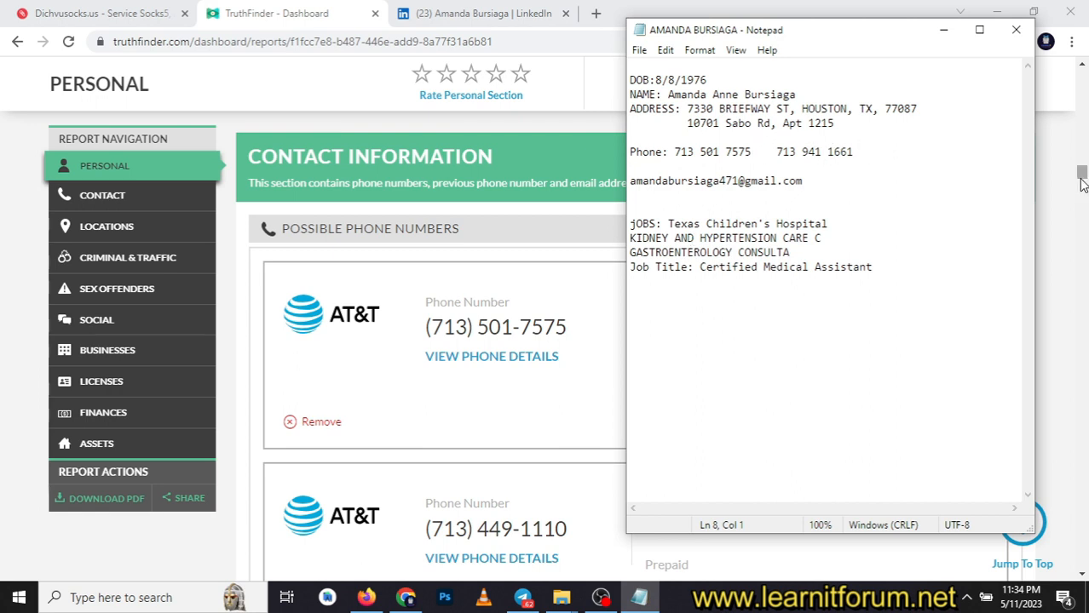
left_click_drag(1082, 179, 1082, 217)
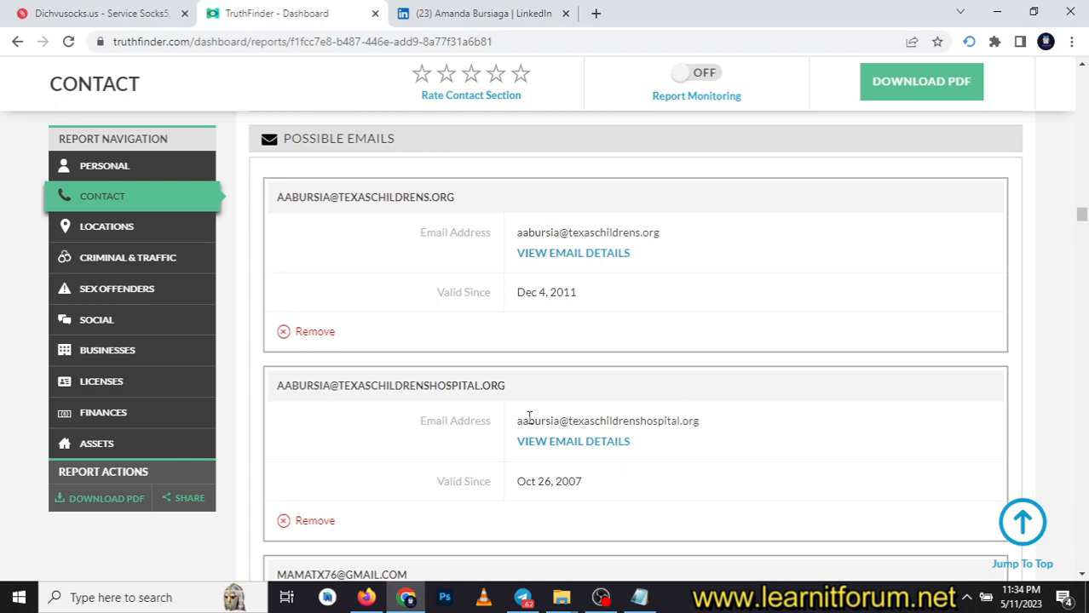
left_click_drag(1082, 206, 1082, 303)
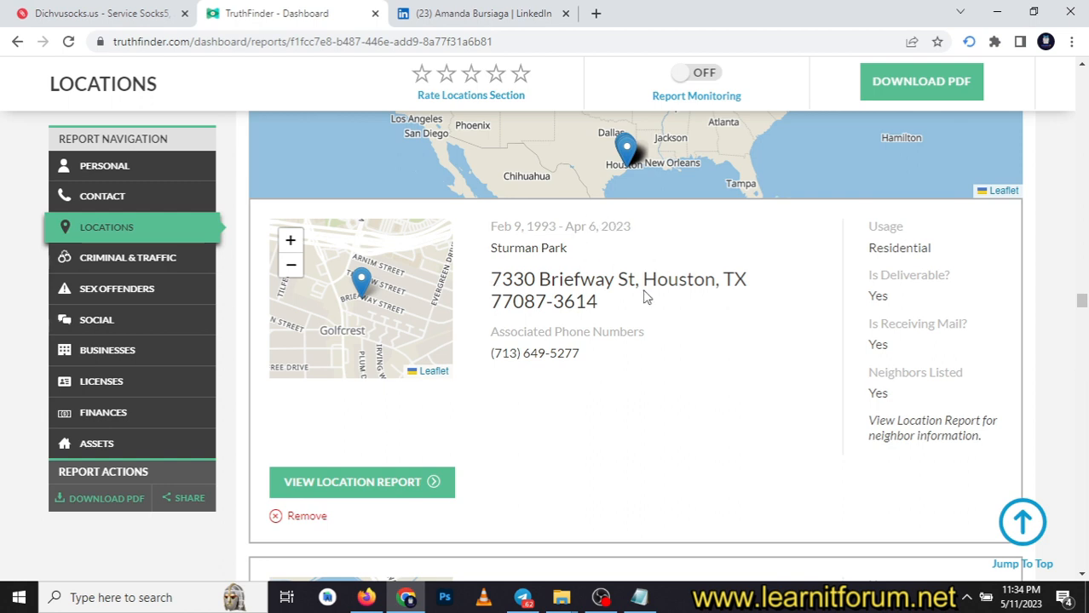
left_click_drag(601, 302, 490, 279)
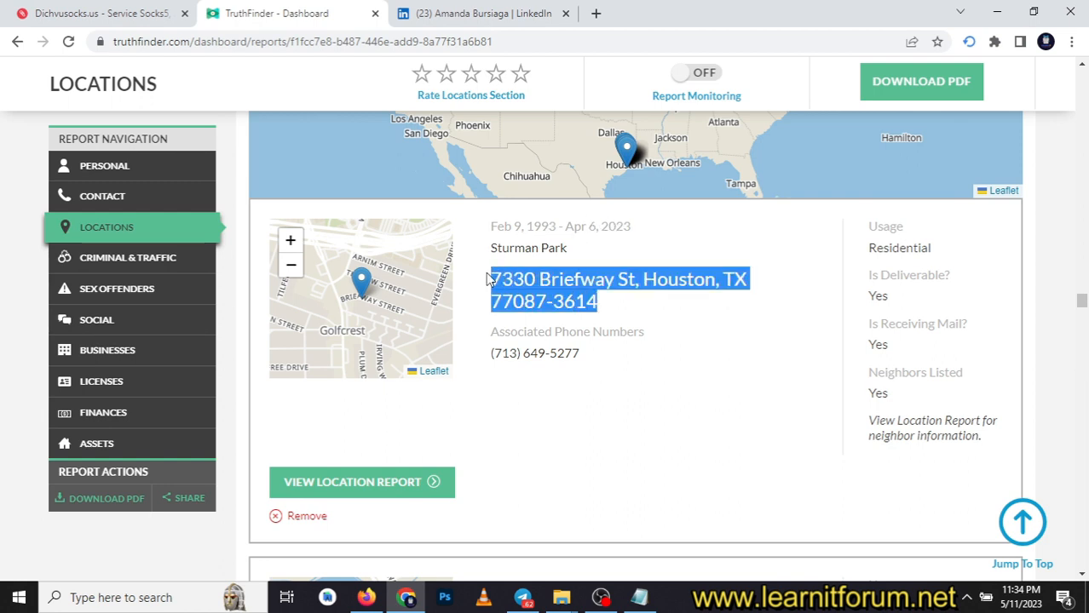
left_click_drag(588, 353, 484, 359)
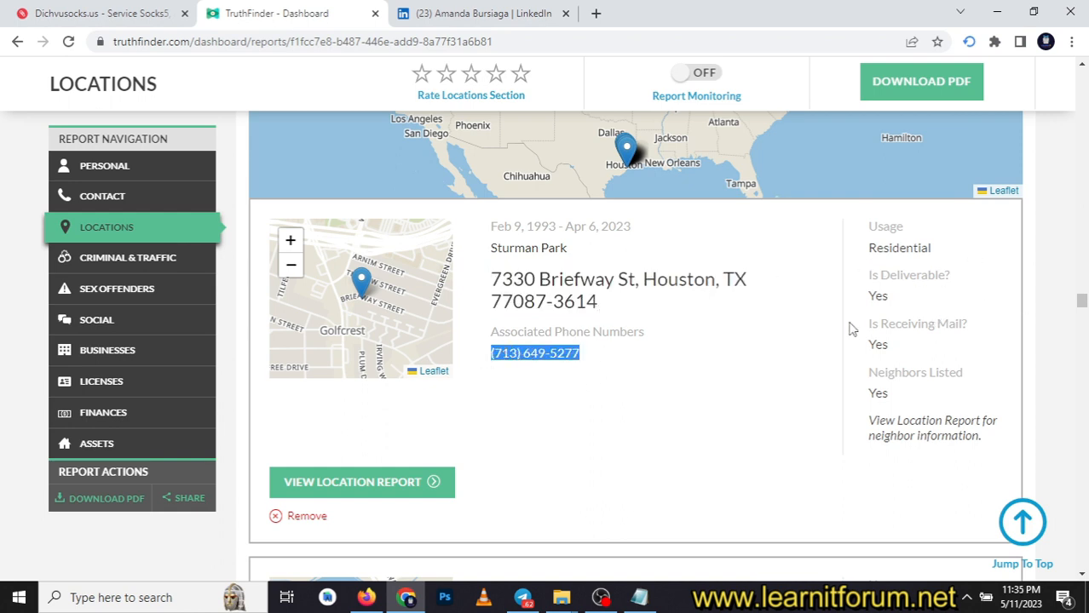
left_click_drag(1082, 305, 1082, 385)
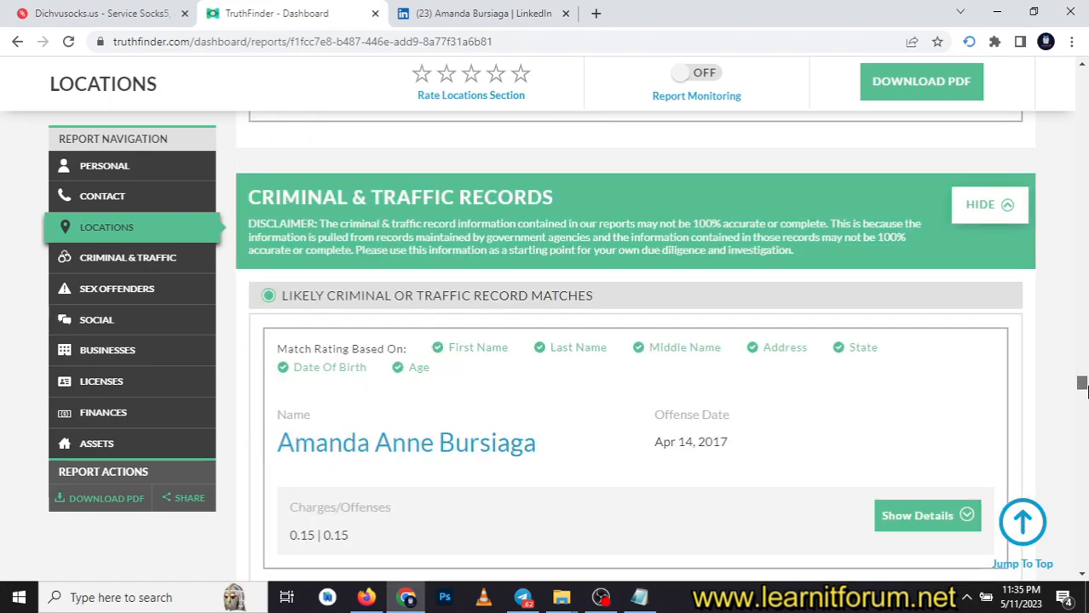
left_click_drag(1083, 385, 1082, 400)
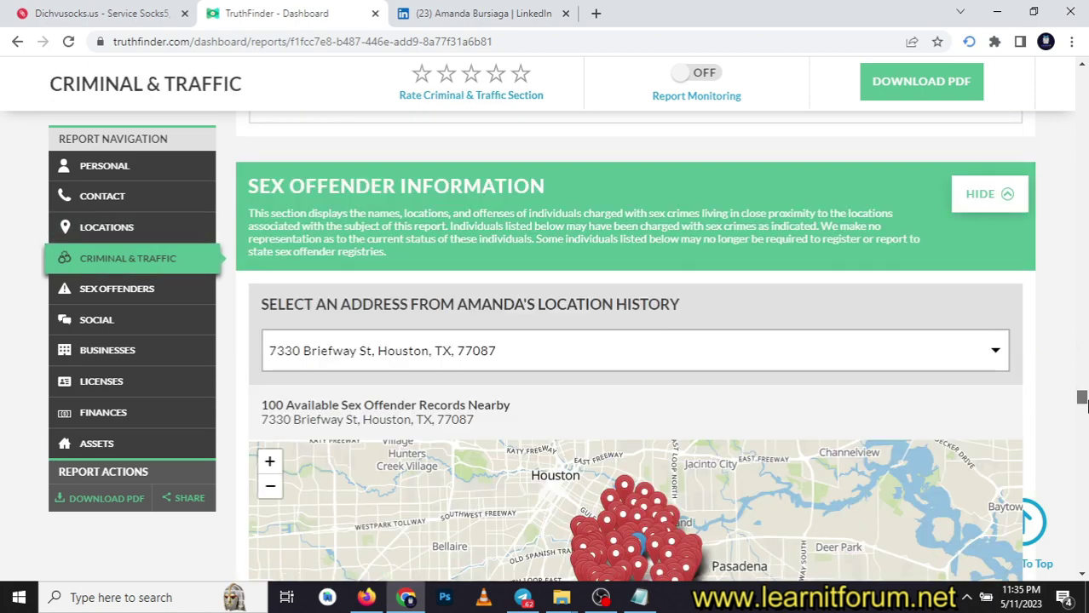
left_click_drag(1082, 400, 1082, 445)
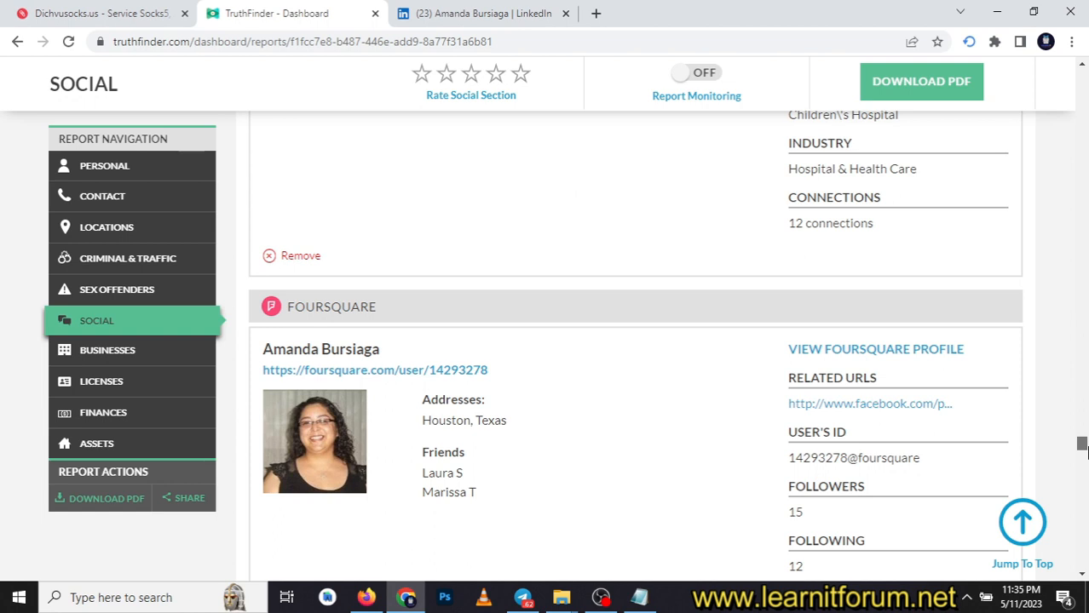
left_click_drag(1082, 445, 1083, 571)
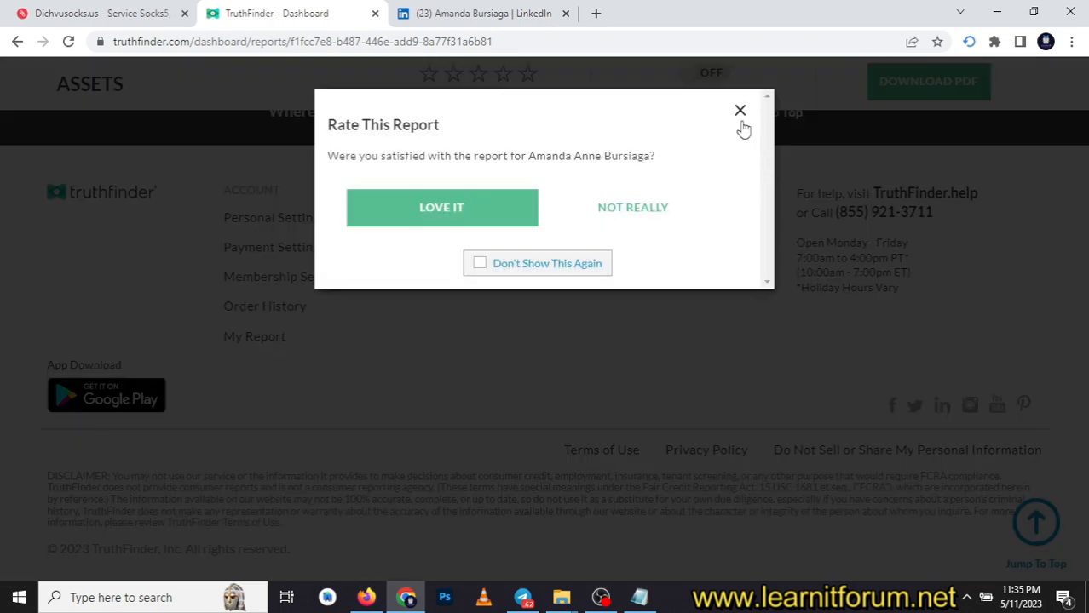
Step: Dismiss the Rate This Report popup and bring up the File Explorer windows
left_click(740, 110)
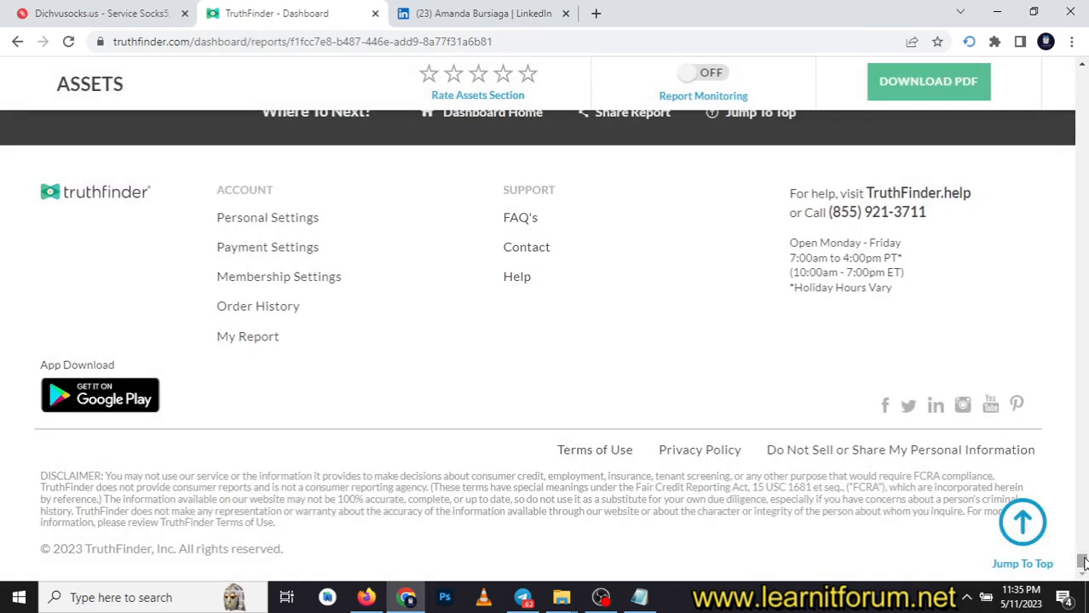
left_click_drag(1082, 564, 1082, 536)
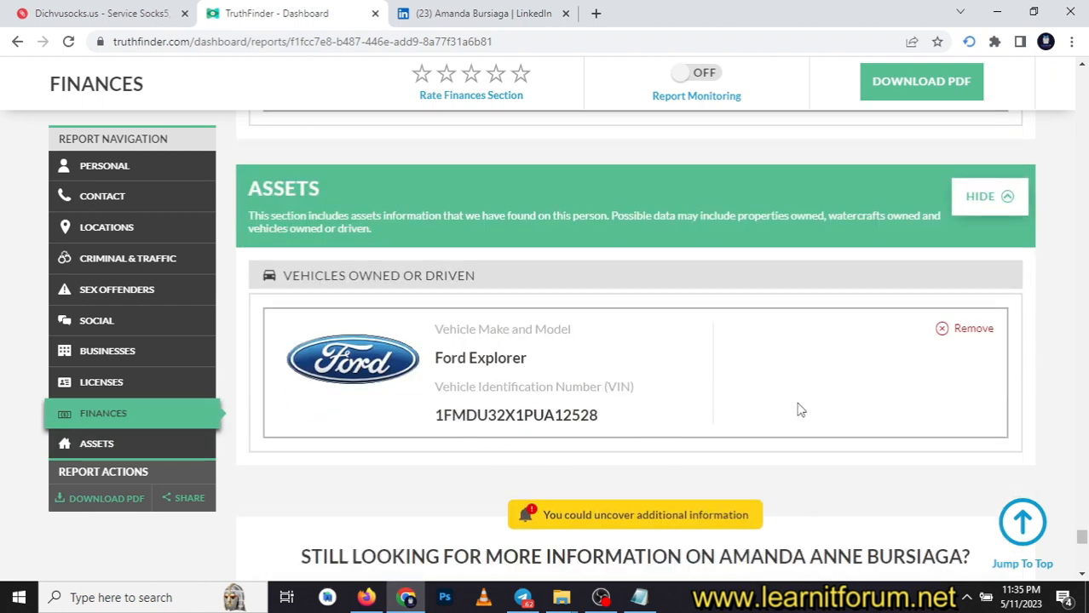
left_click_drag(1080, 536, 1082, 68)
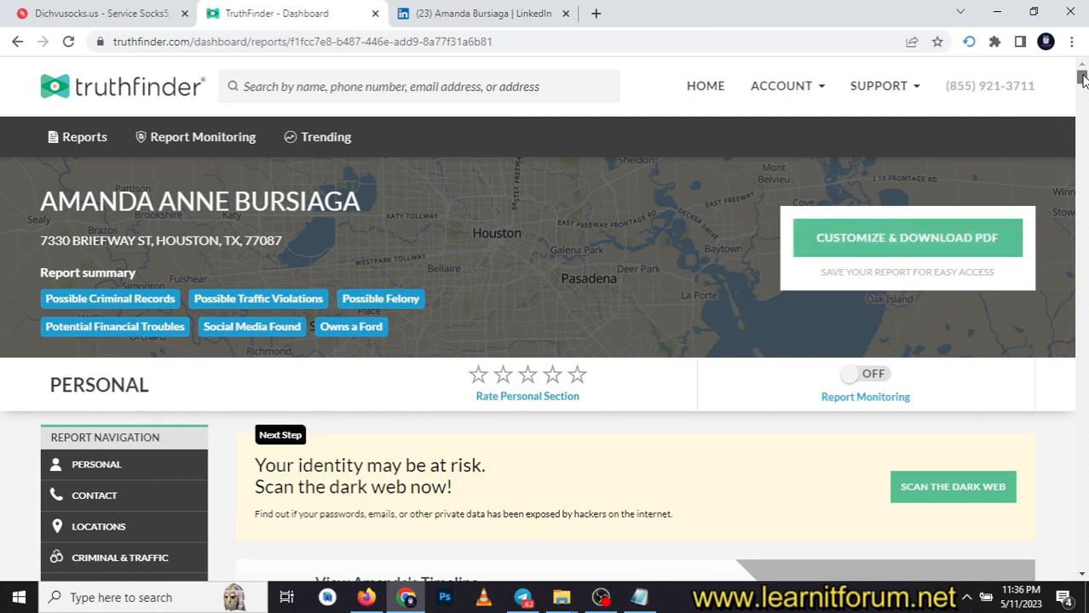
left_click_drag(1082, 75, 1082, 115)
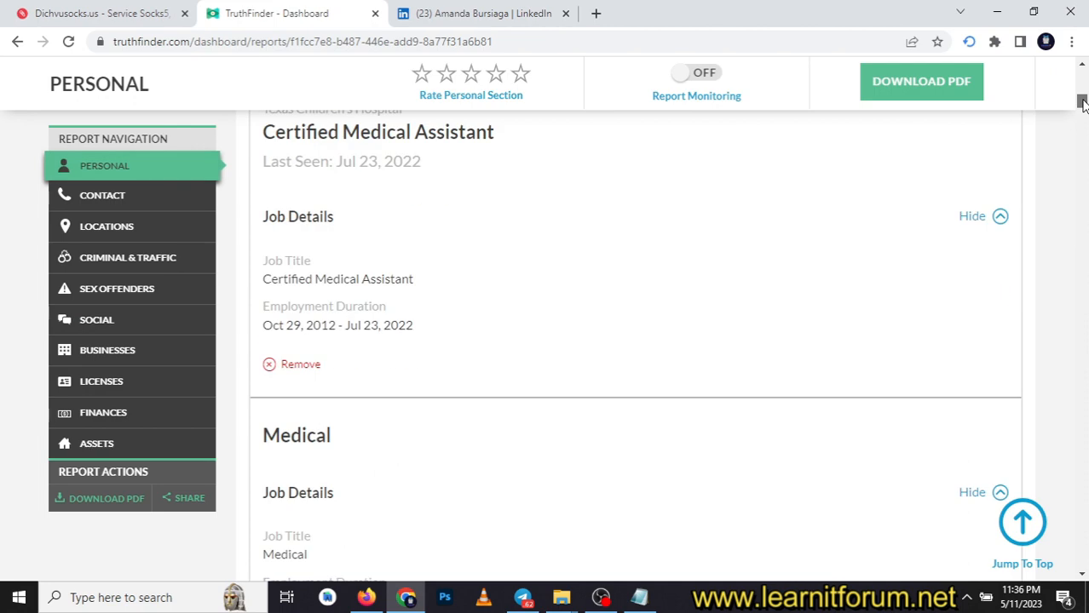
left_click(561, 599)
mouse_move(561, 597)
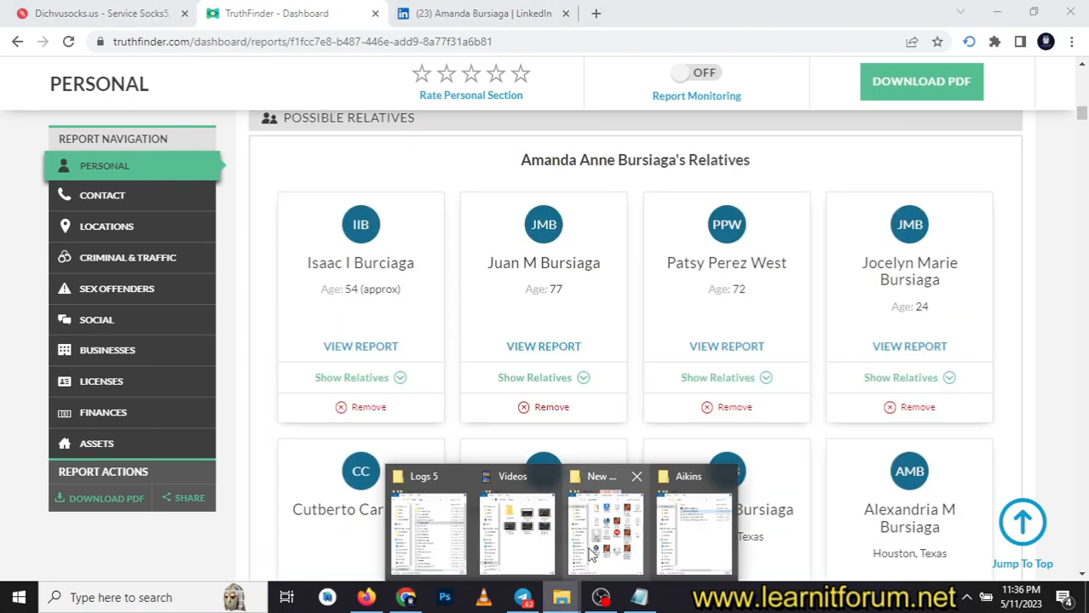
left_click(699, 529)
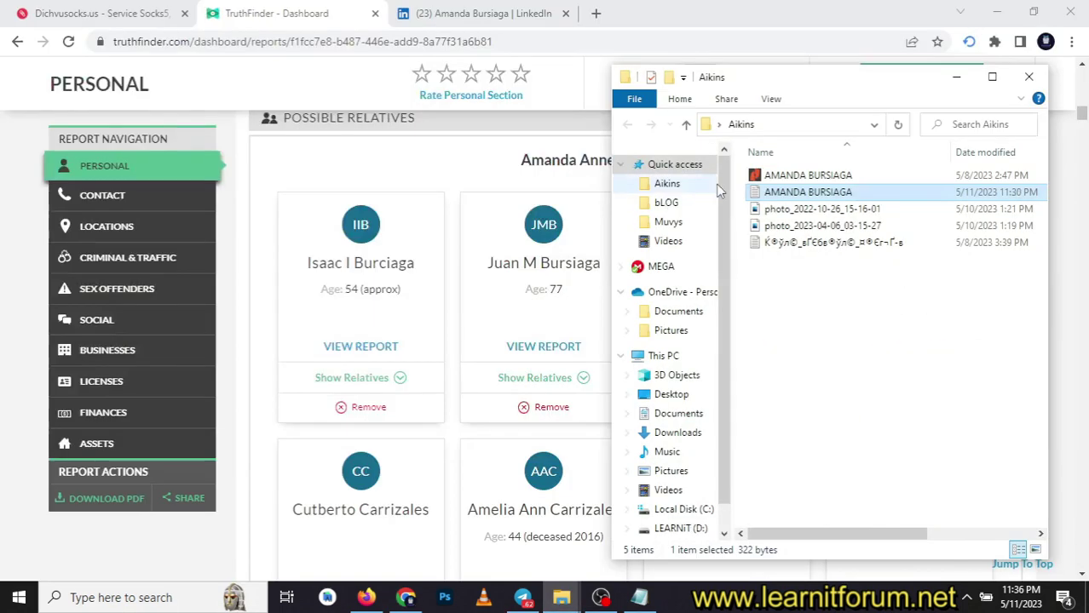
double_click(801, 174)
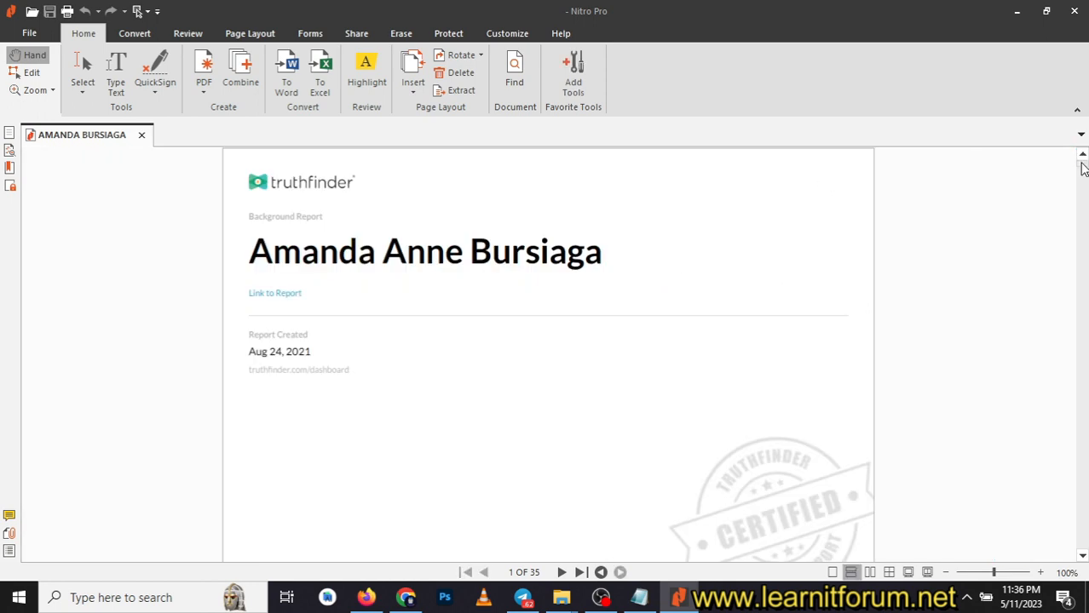
left_click_drag(1083, 166, 1083, 498)
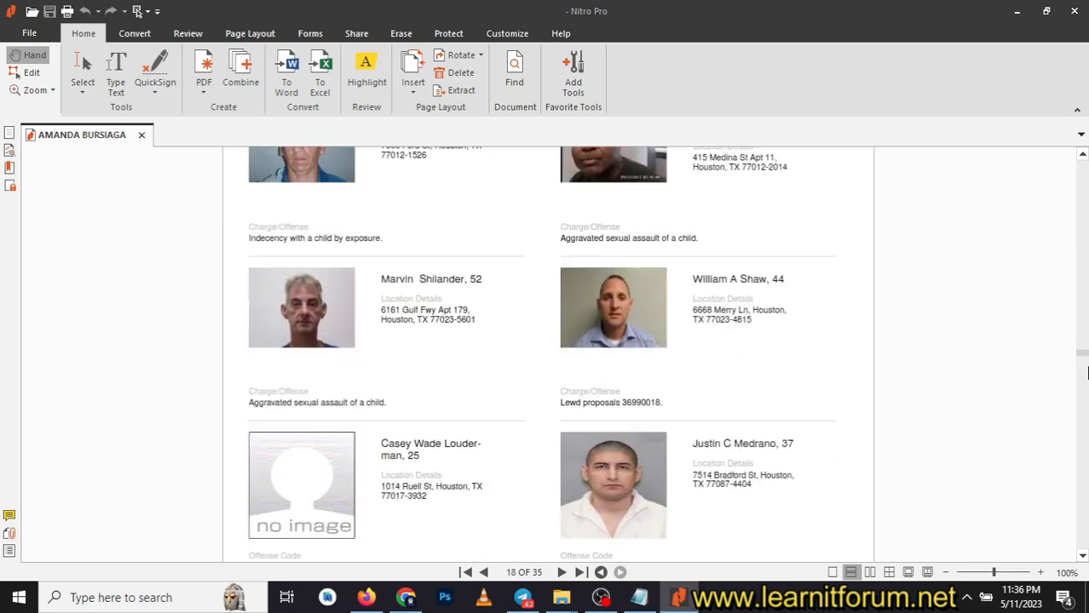
Step: Minimize the Nitro Pro PDF viewer to return to the TruthFinder report in the browser
left_click(1016, 12)
Step: Return to the TruthFinder report and scroll it back to the top
left_click(1, 192)
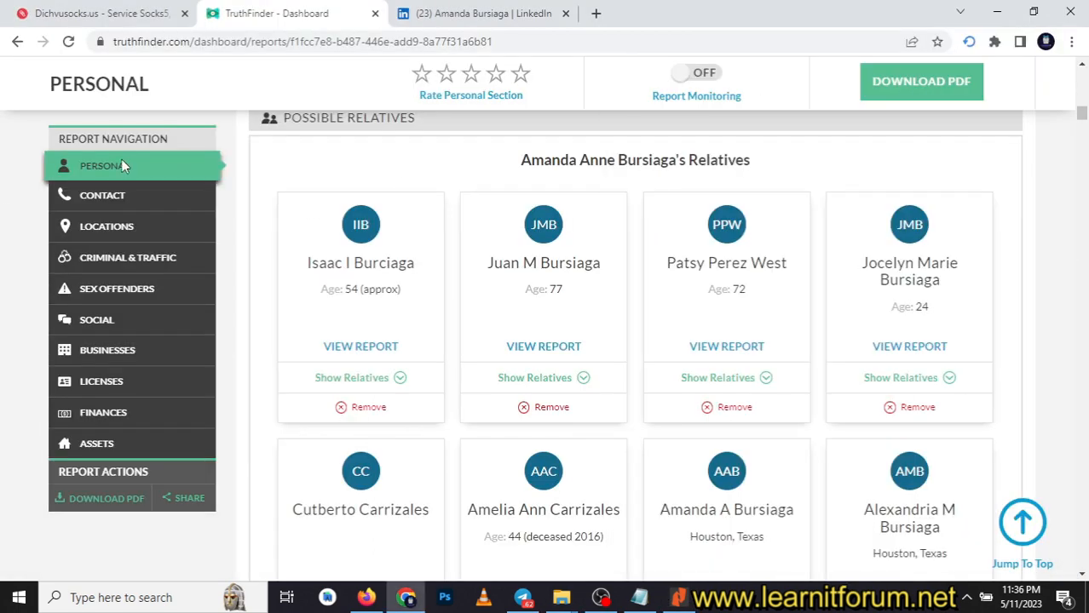
left_click_drag(1083, 118, 1083, 64)
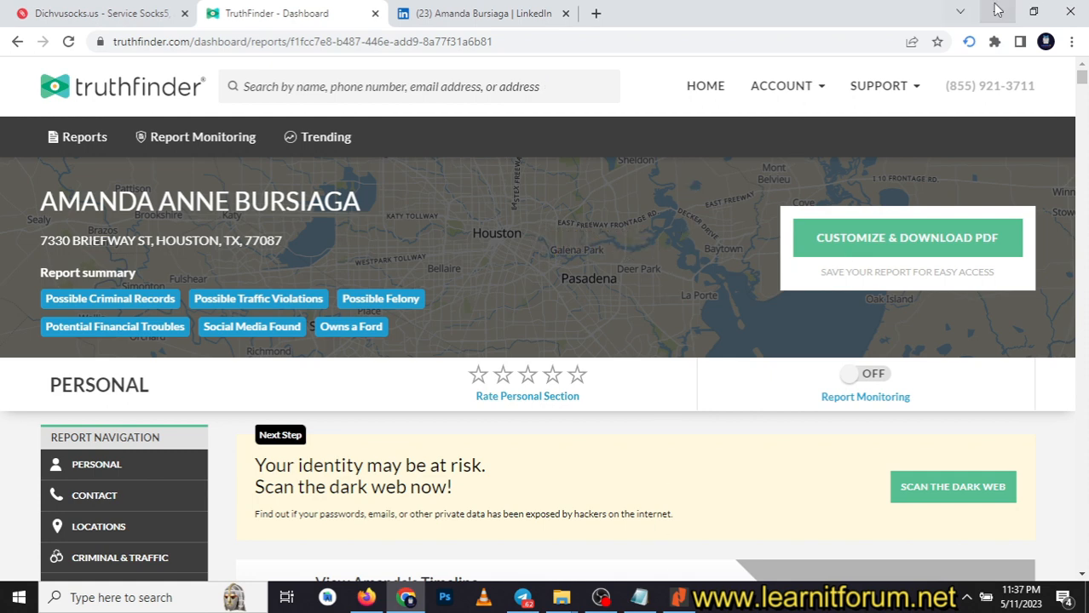
Step: Minimize Chrome, the Aikins File Explorer folder and the Notepad notes, leaving the desktop
left_click(997, 11)
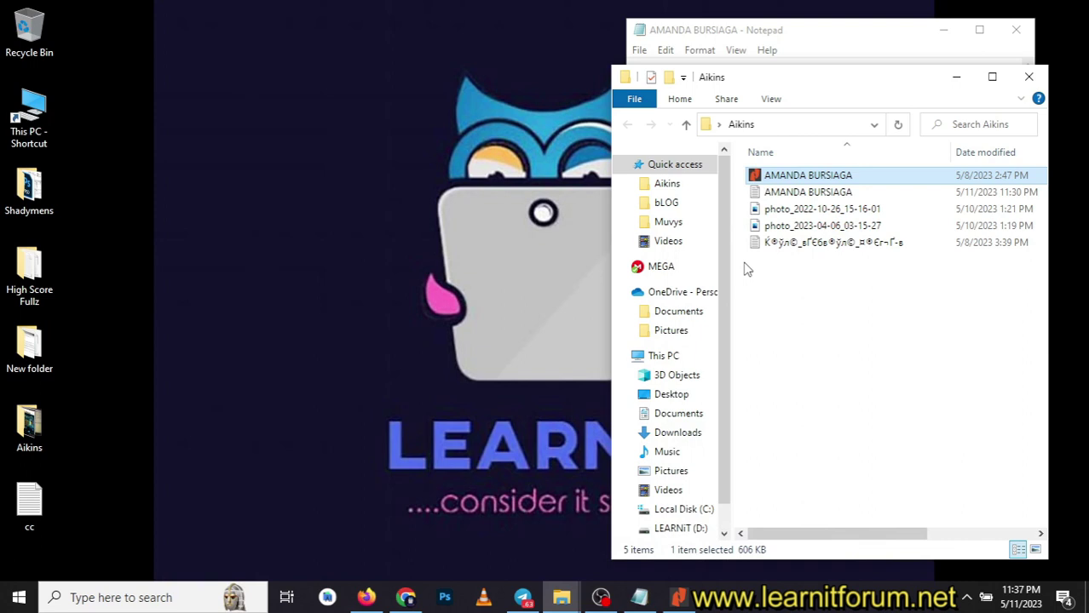
left_click(956, 76)
left_click(944, 29)
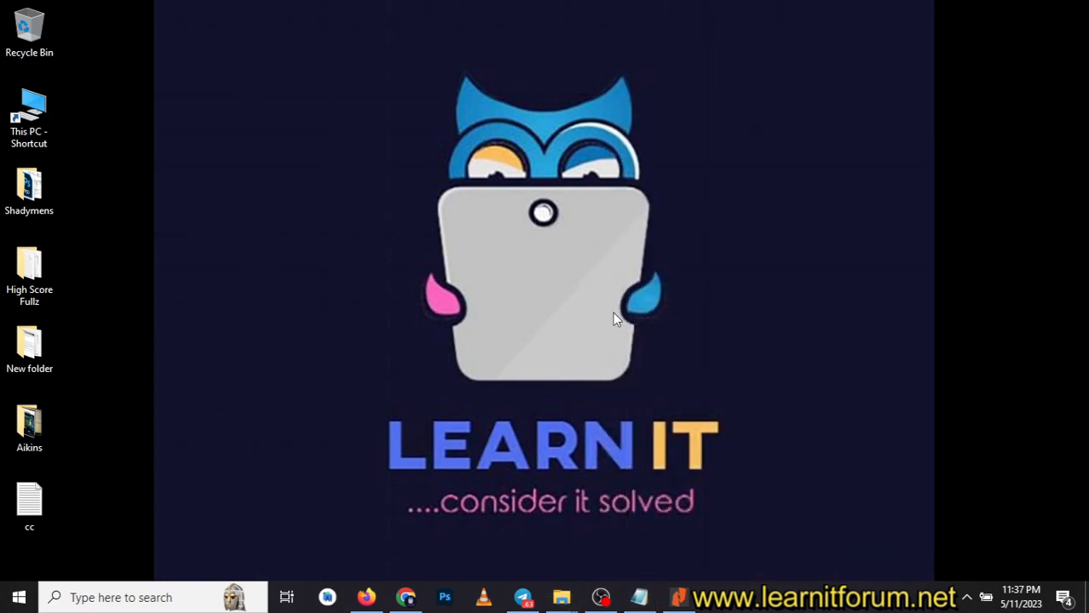